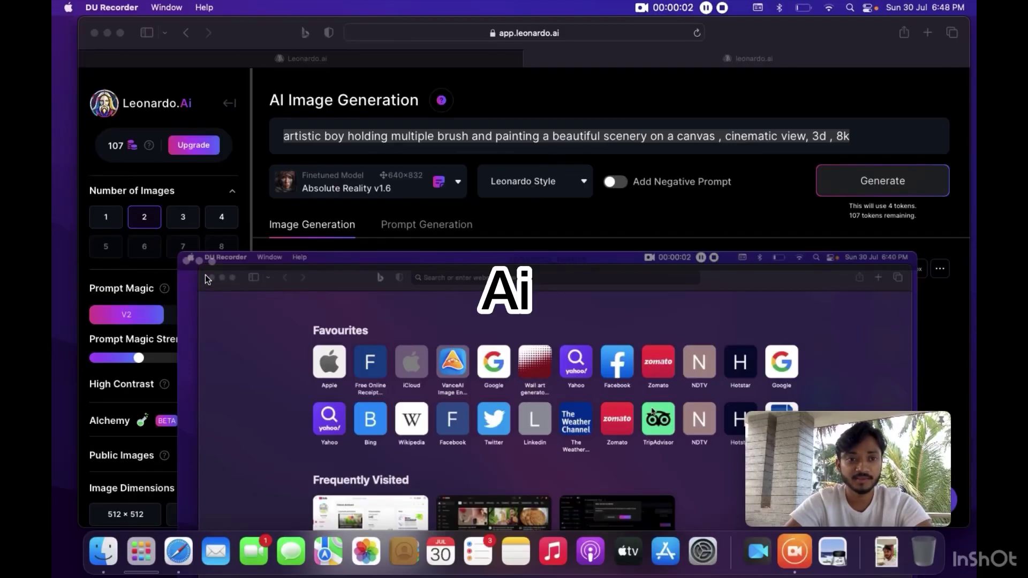
Step: Minimize the overlapping Safari window to reveal the Leonardo.Ai generation page
left_click(198, 261)
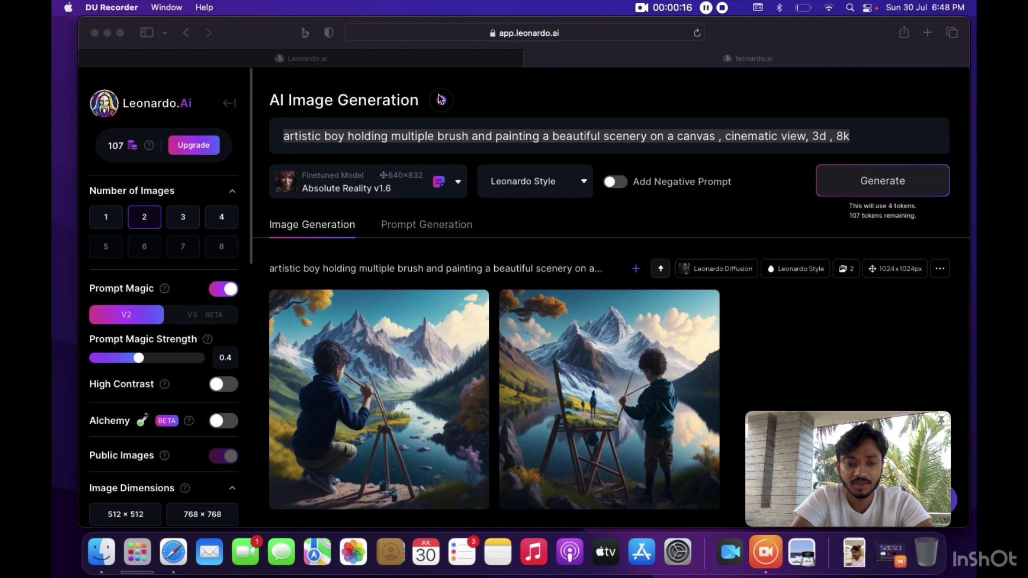
Step: Clear the old painting-boy prompt from the prompt box
triple_click(403, 138)
key("BackSpace")
type("g")
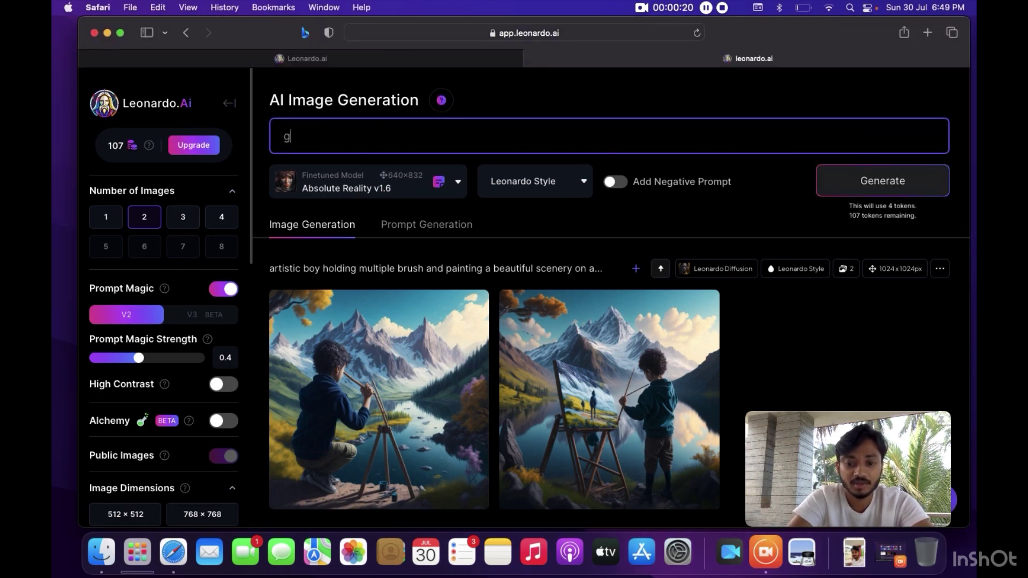
type("odzilla ")
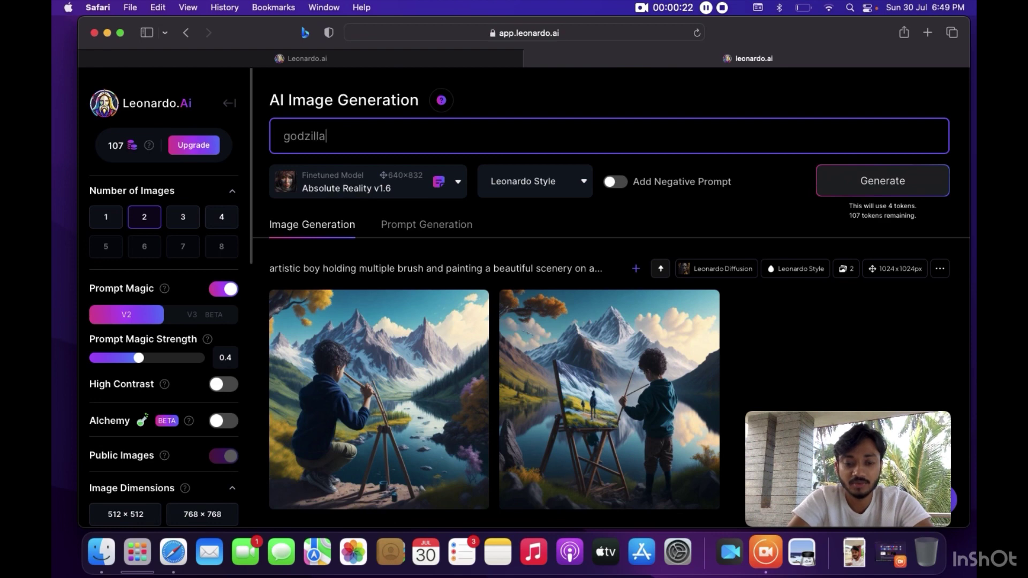
type("wa")
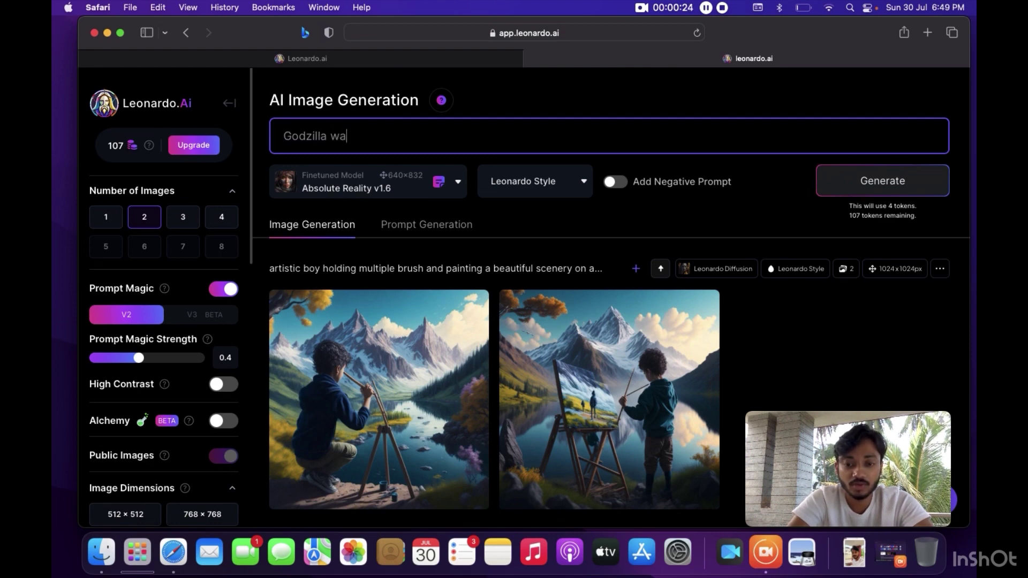
type("lking o")
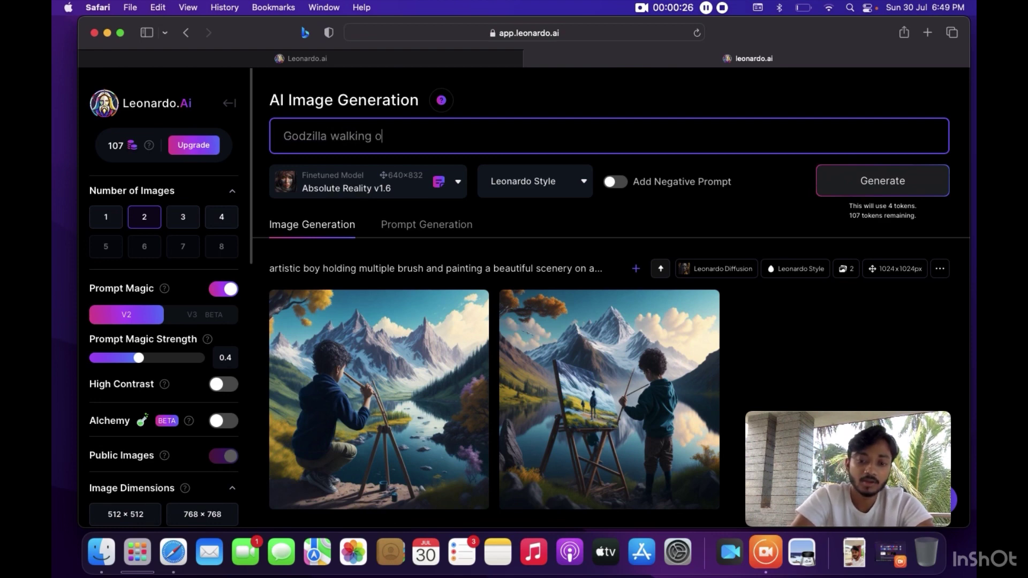
type("n ")
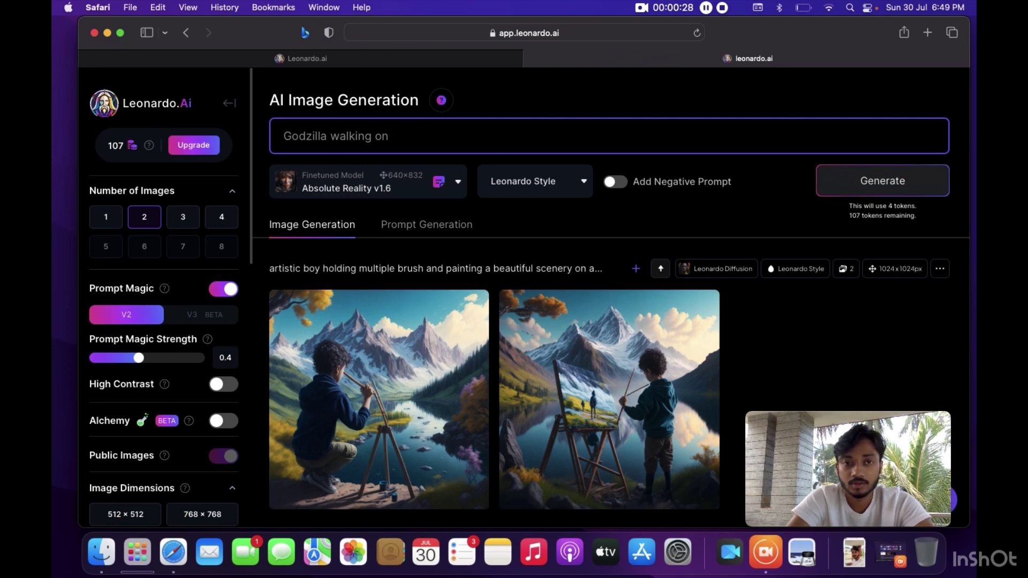
type("wa")
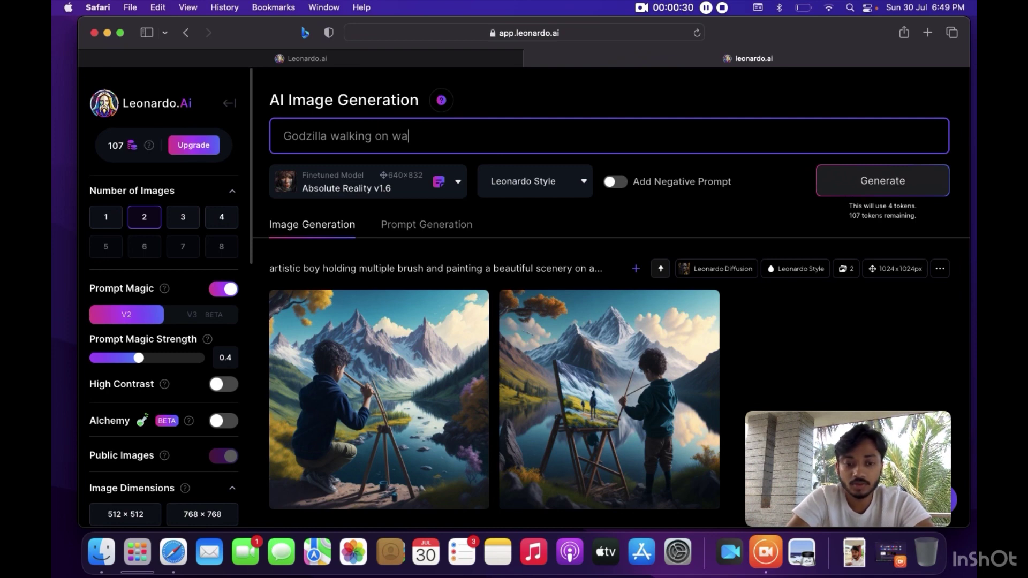
type("ter ")
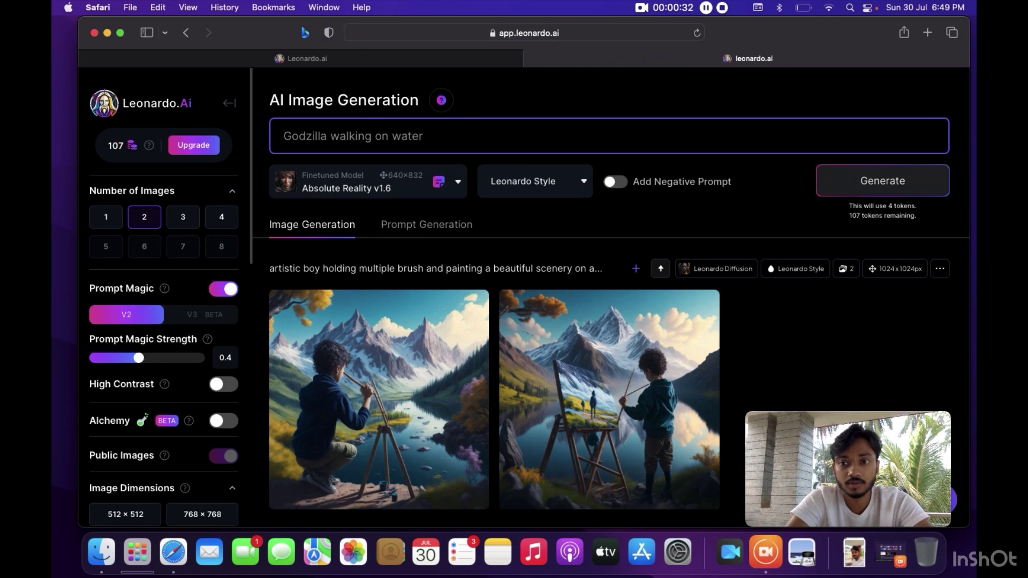
type("which")
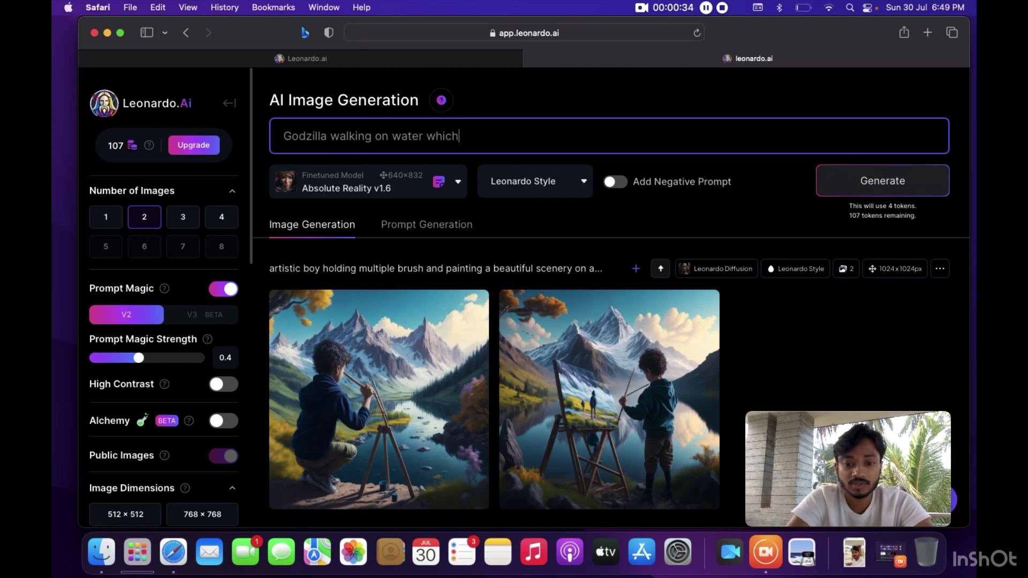
type(" has a p")
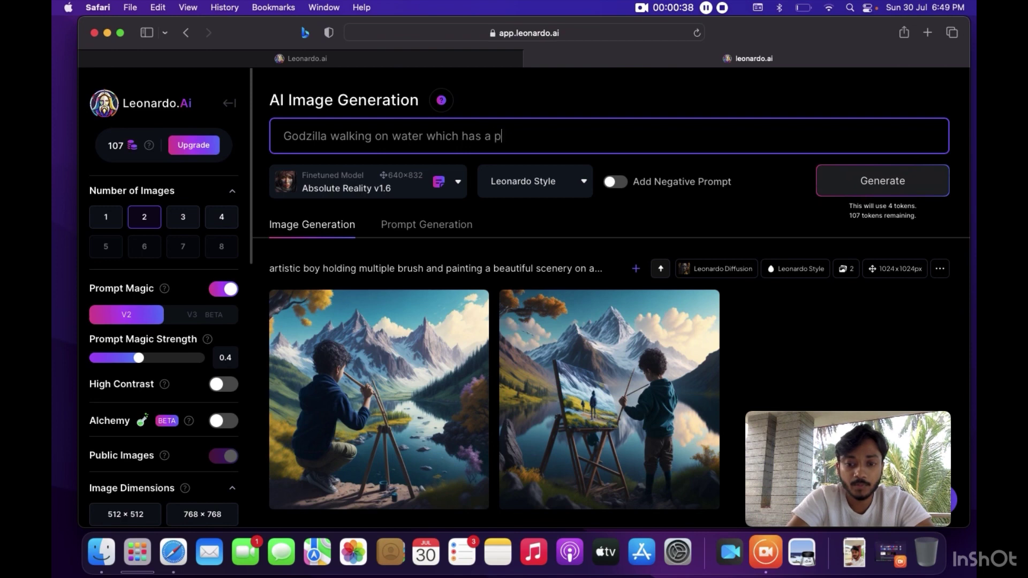
type("ink tai")
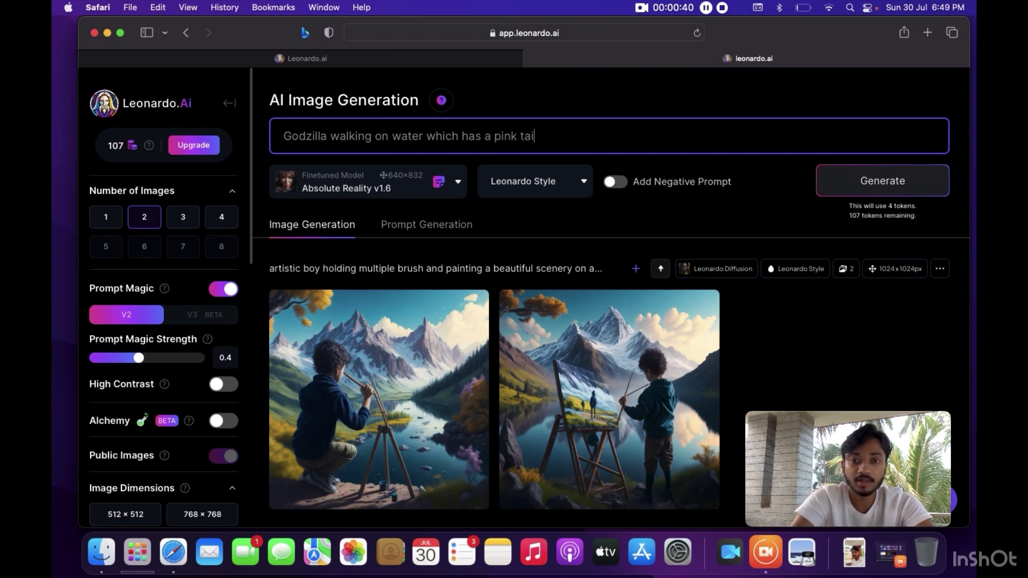
type("l and ")
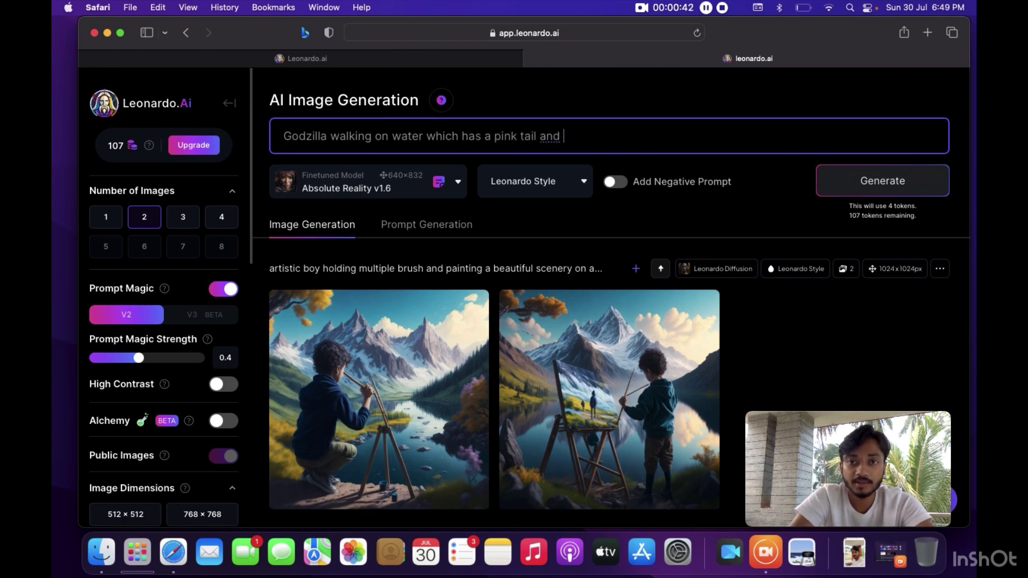
type("is")
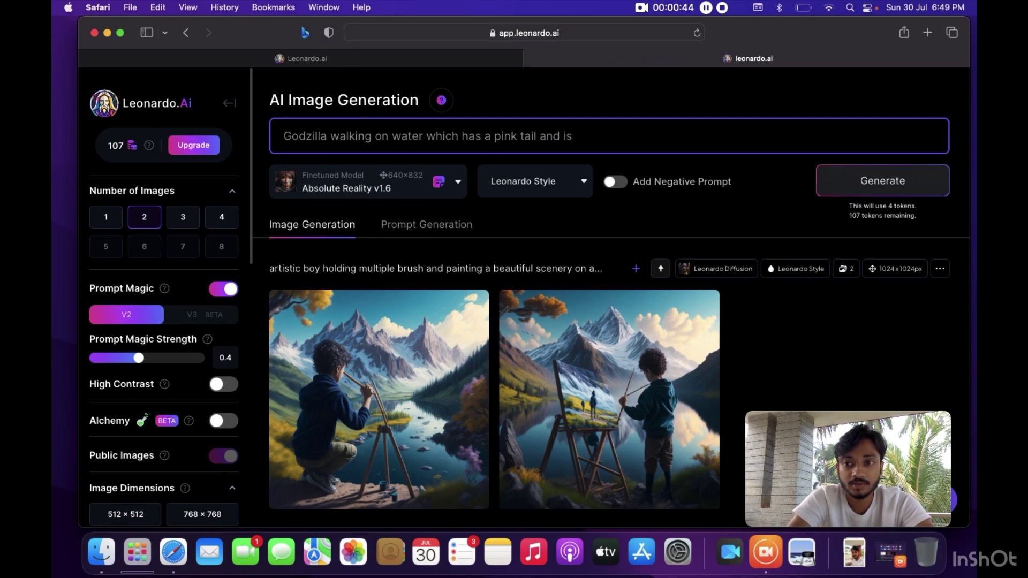
type("h")
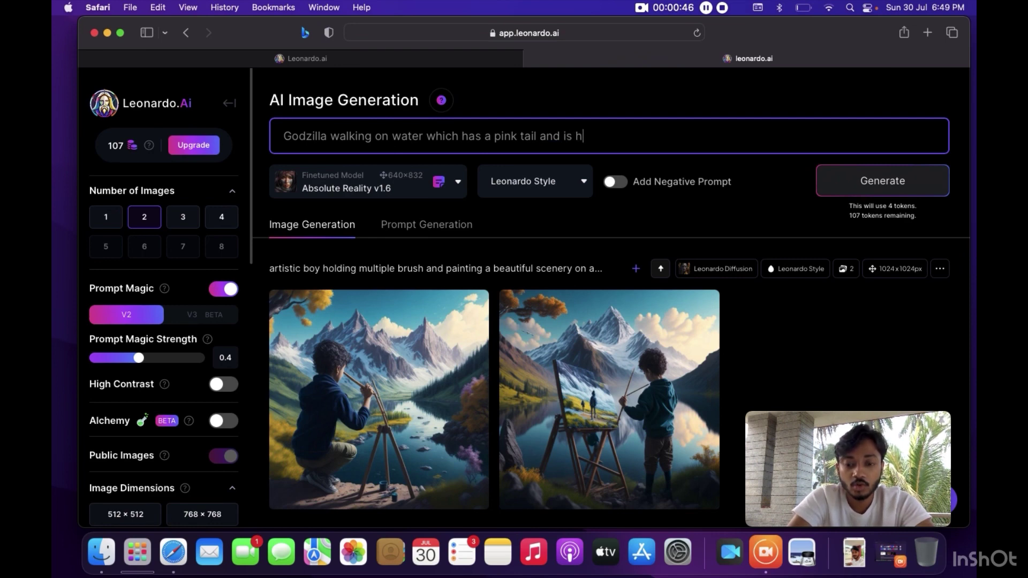
type("olding a ")
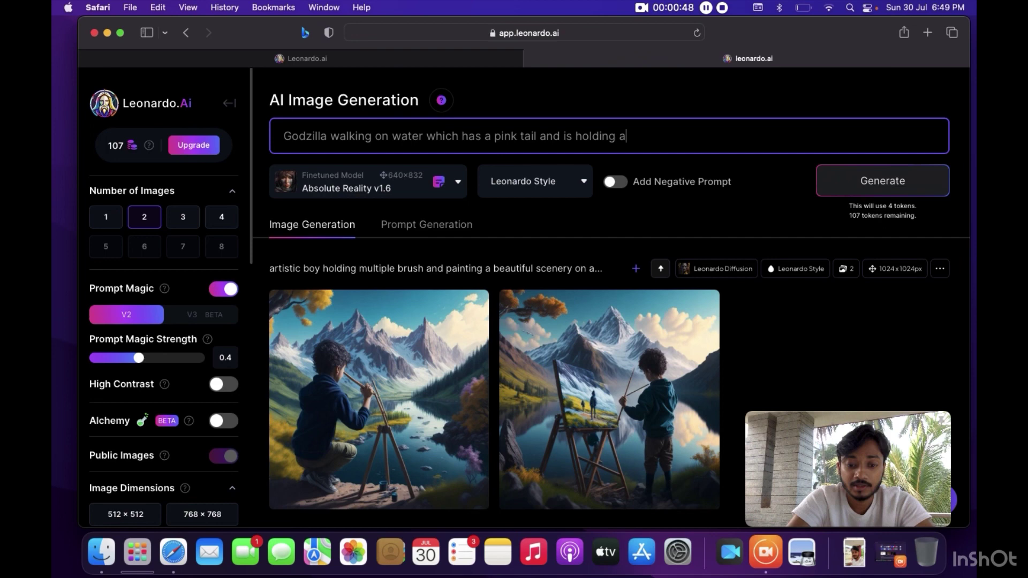
type("magic wand")
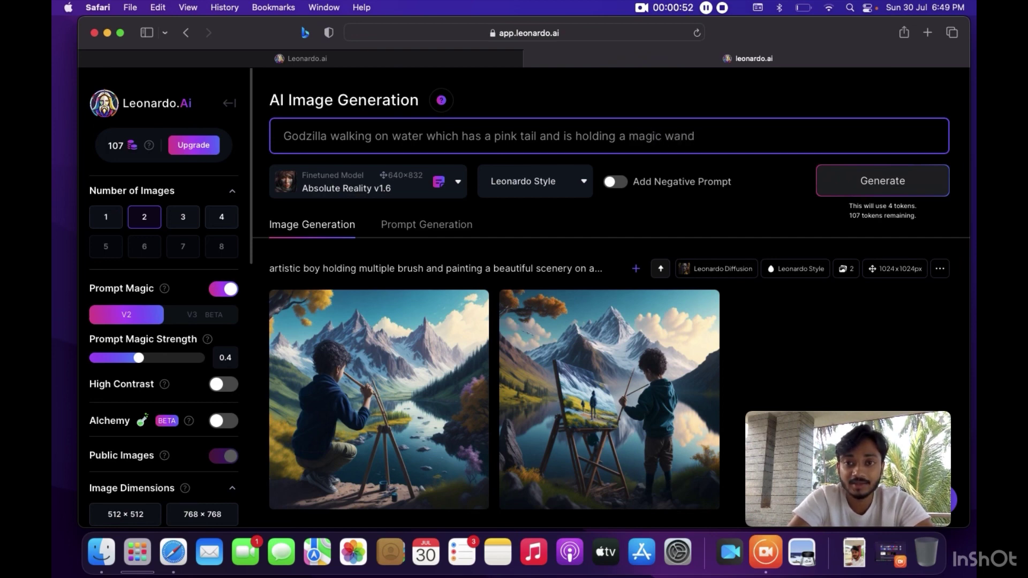
type(" ,")
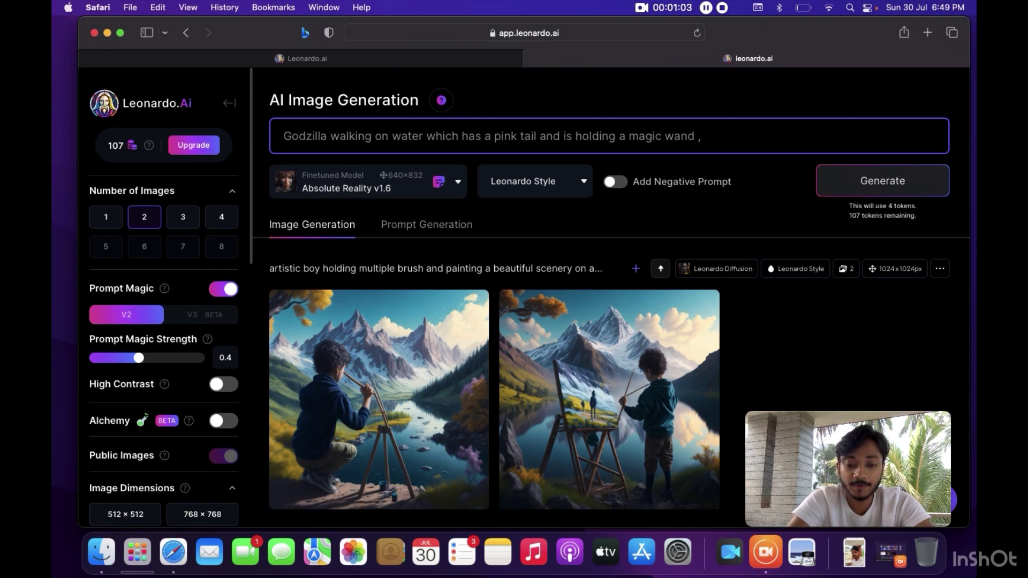
type("scary")
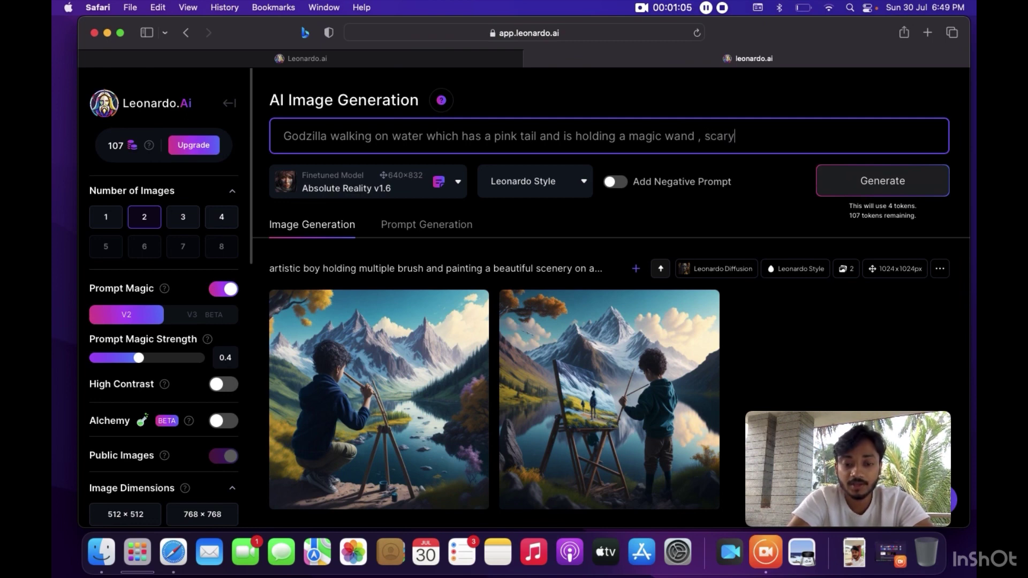
type(" character, 8k ")
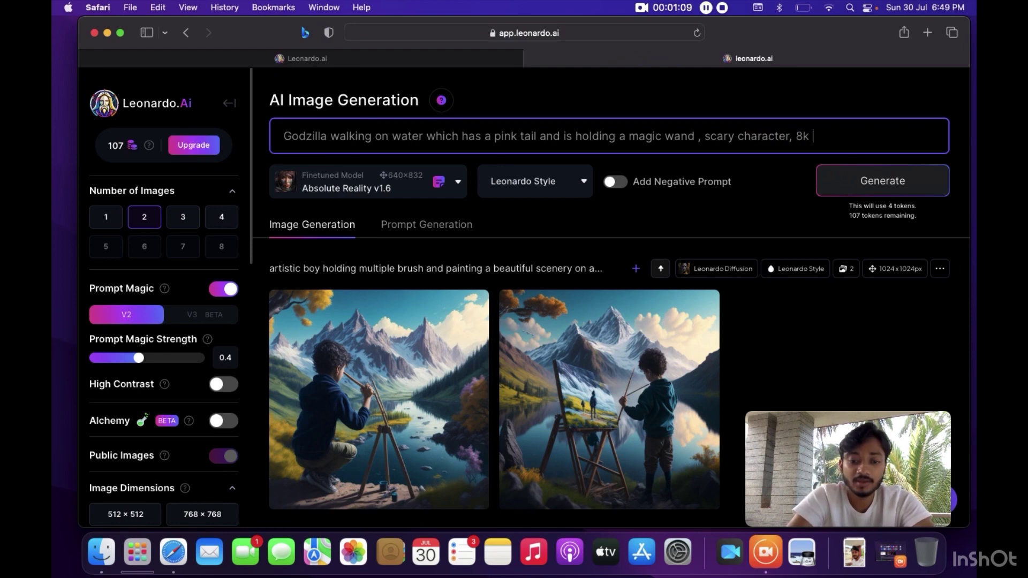
type("cinem")
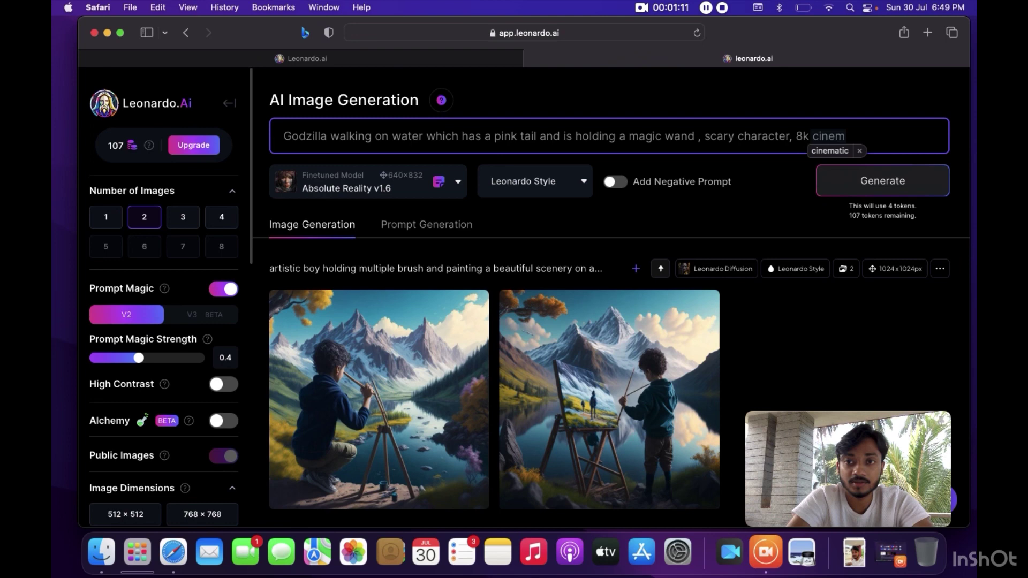
type("aic")
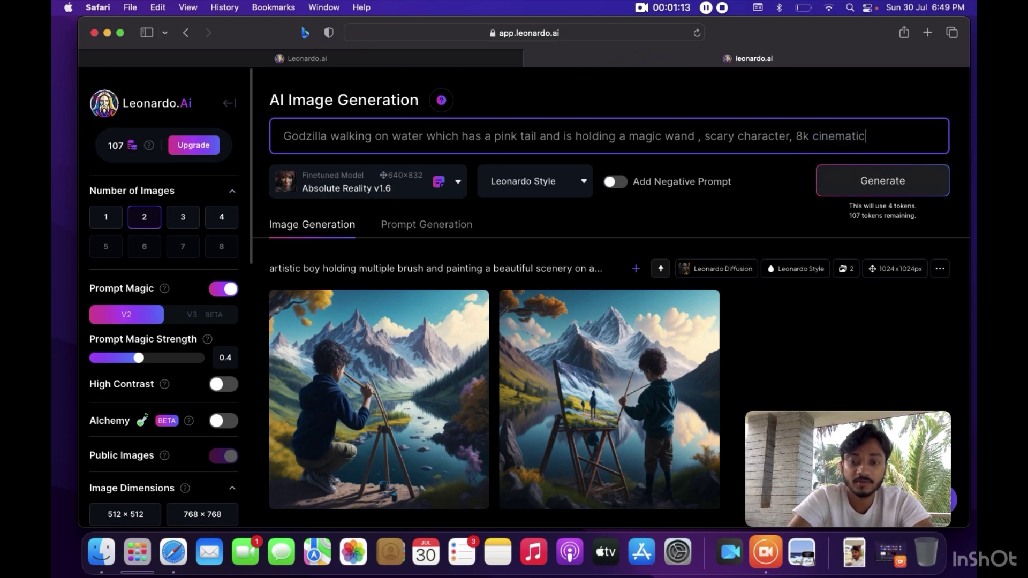
Step: Generate two images from the pink-tailed Godzilla walking-on-water prompt
left_click(862, 184)
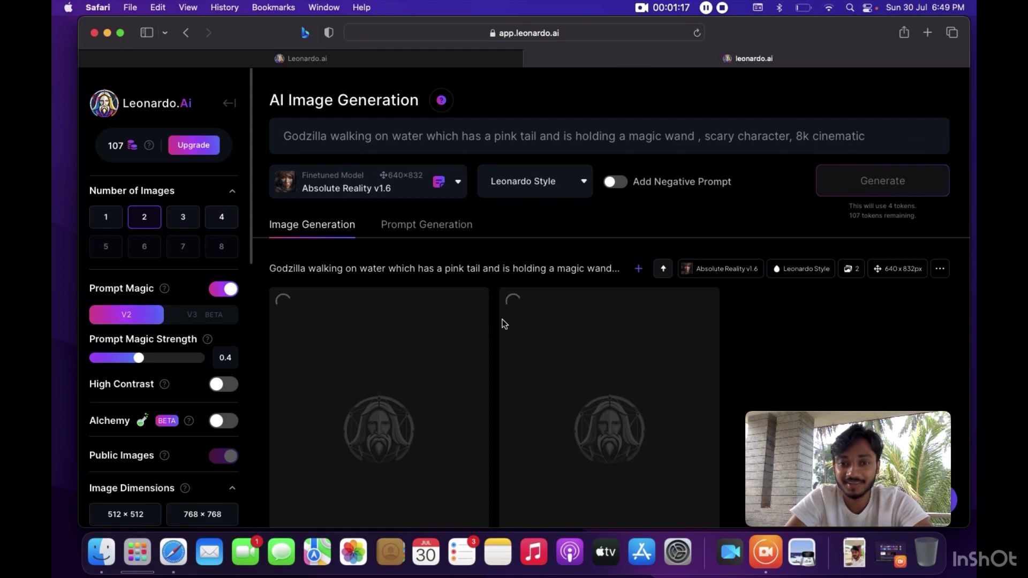
scroll(502, 324, "down", 2)
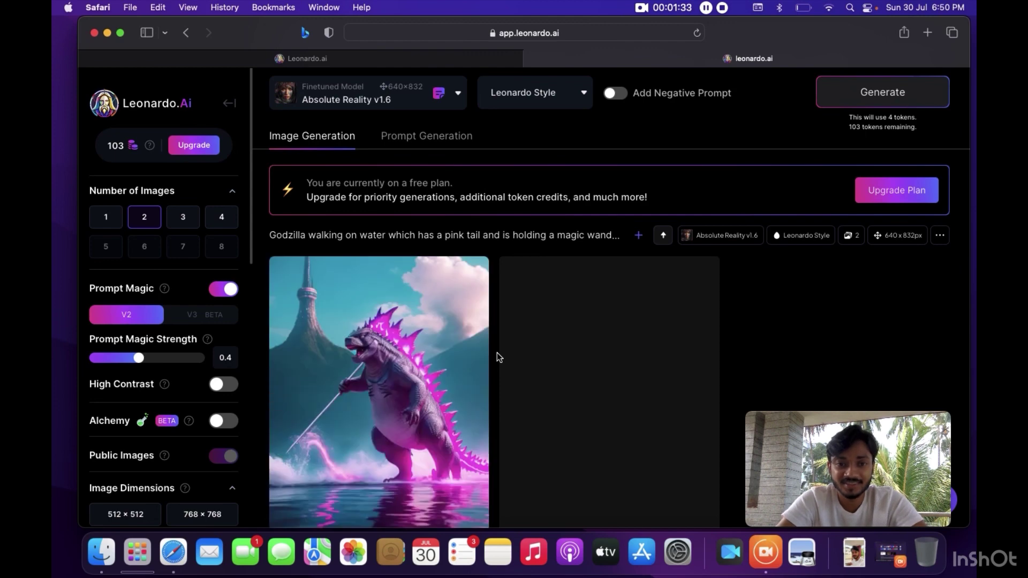
scroll(497, 357, "down", 1)
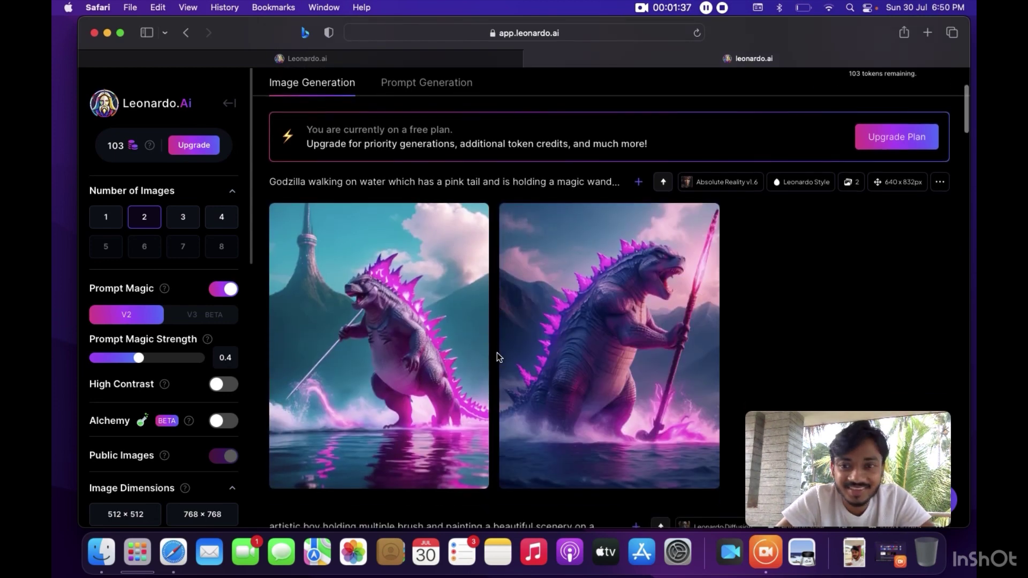
scroll(497, 358, "down", 1)
mouse_move(609, 338)
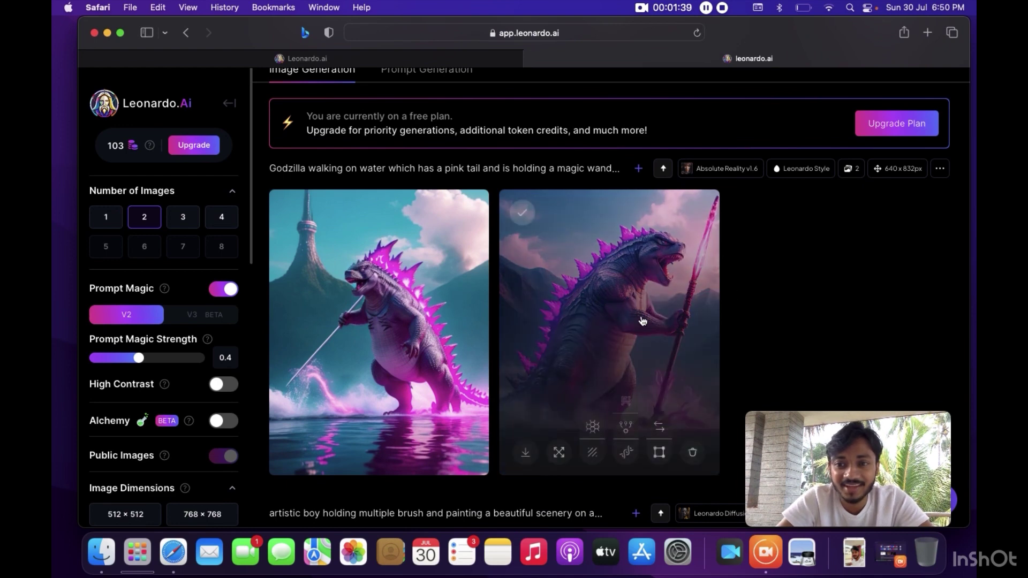
Step: Open the second Godzilla image full size and make an HD Smooth upscale of it
left_click(642, 322)
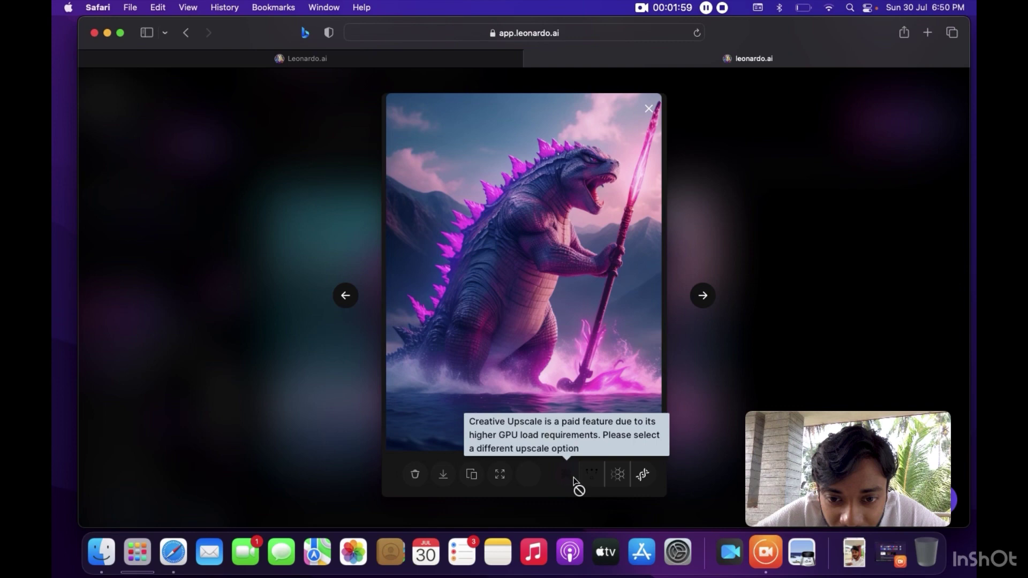
left_click(617, 479)
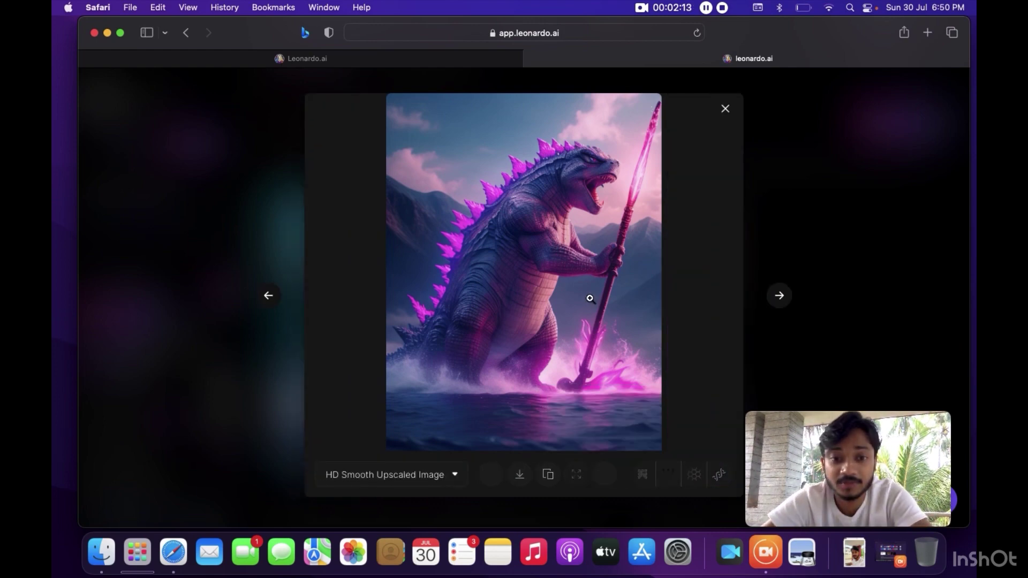
left_click(439, 482)
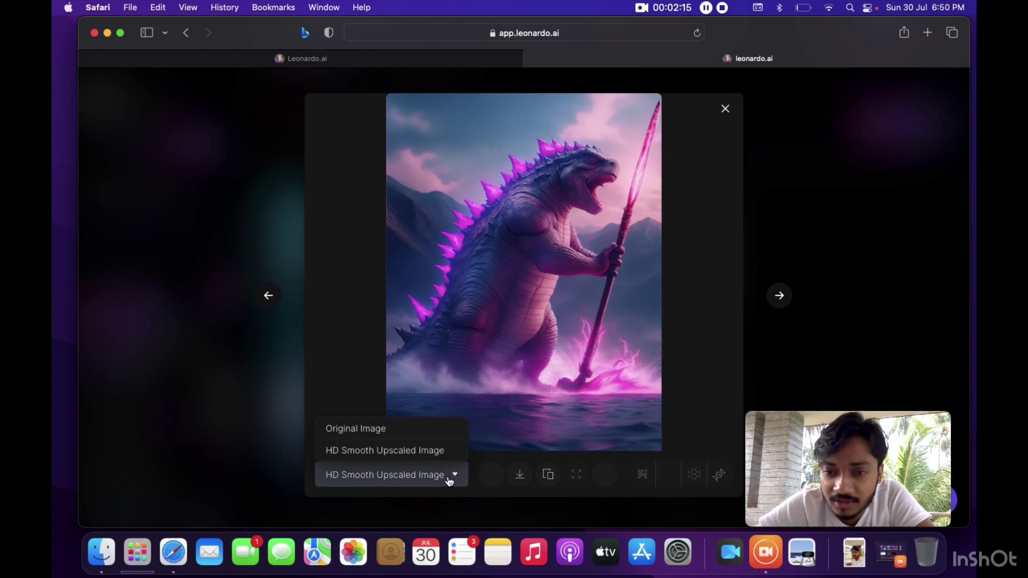
left_click(426, 429)
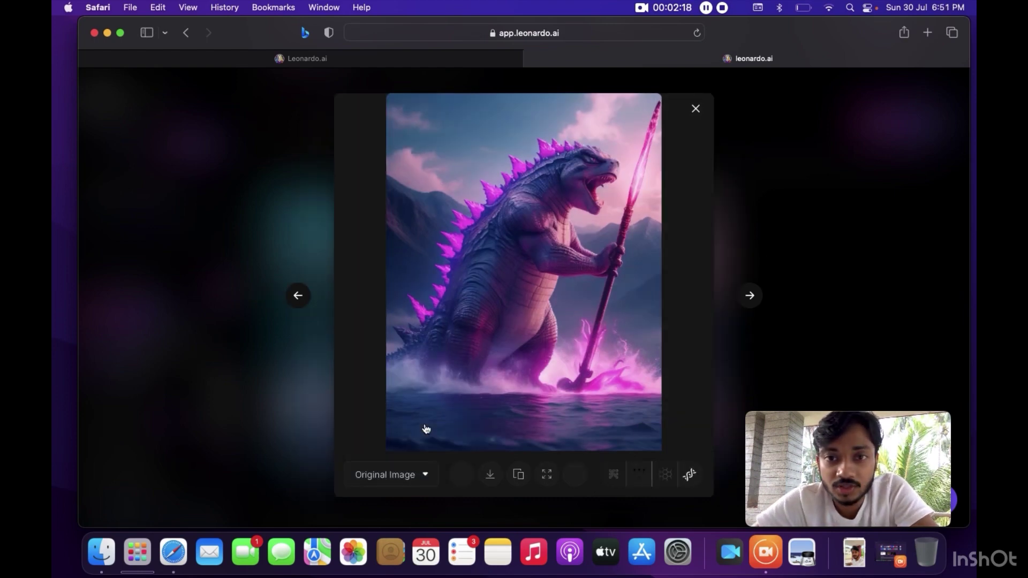
left_click(426, 475)
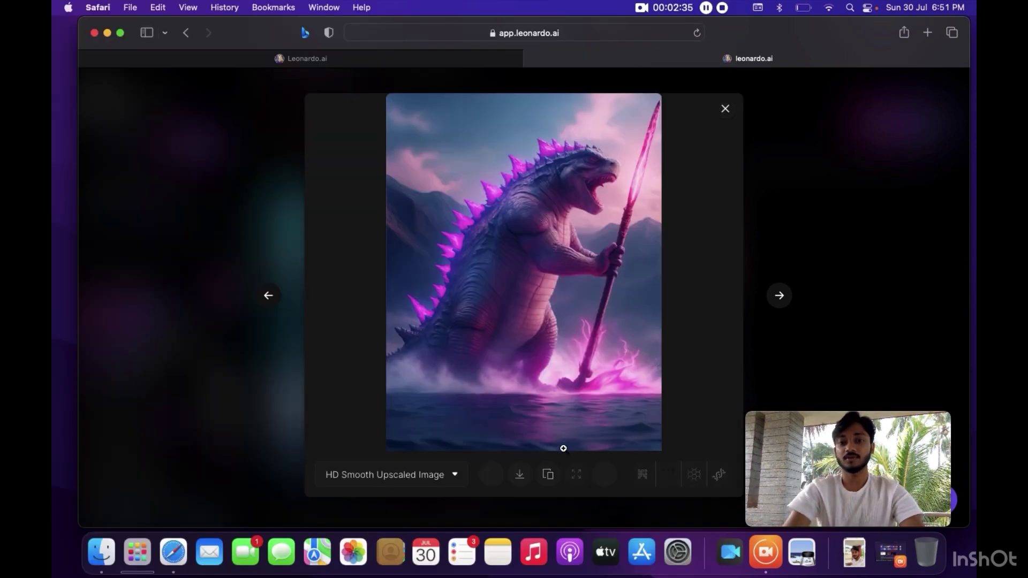
Step: Download the HD-upscaled Godzilla image and close the full-size viewer
left_click(520, 476)
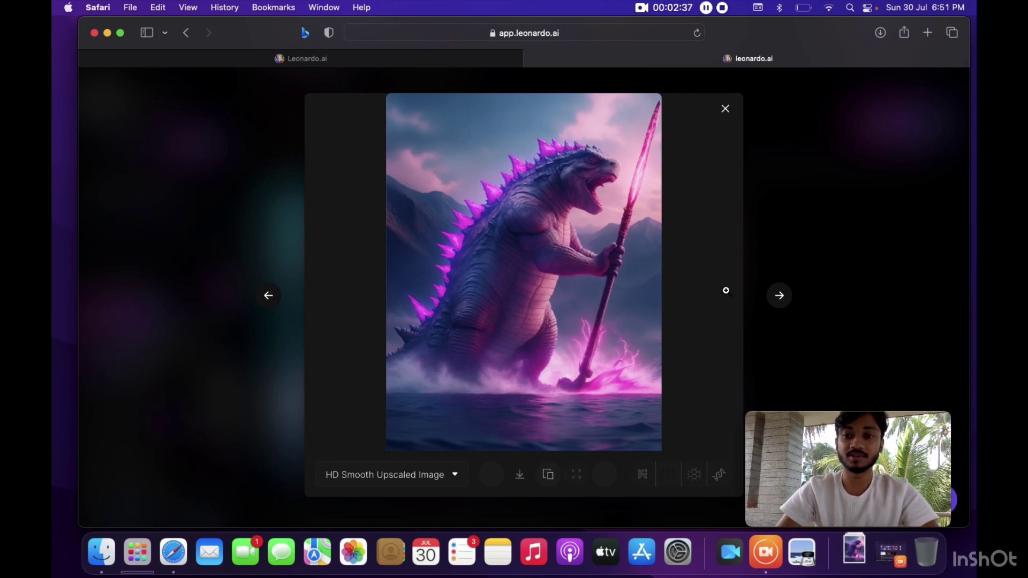
left_click(726, 111)
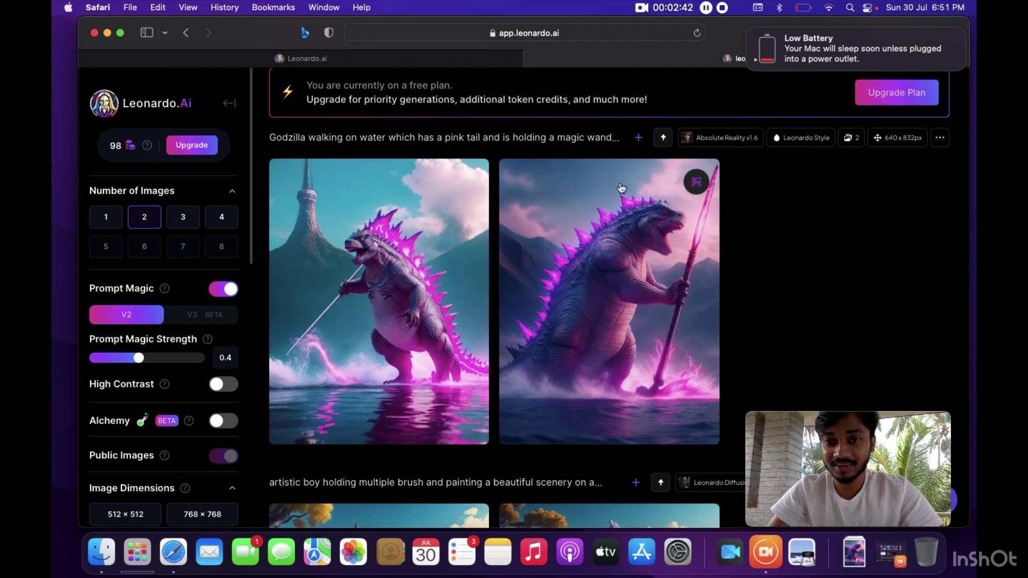
Step: Open the first Godzilla image and apply Remove Background to it
left_click(350, 308)
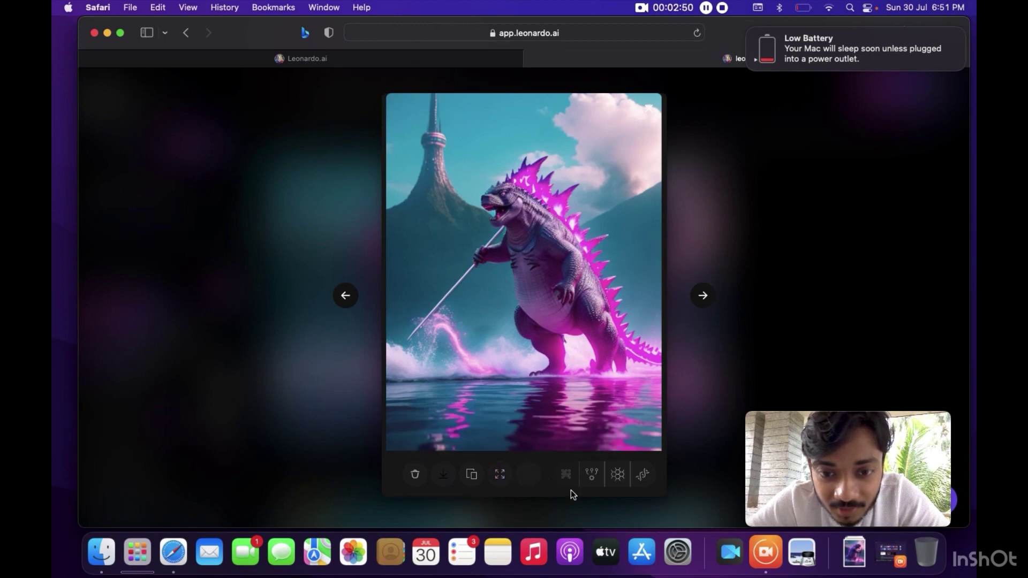
left_click(527, 482)
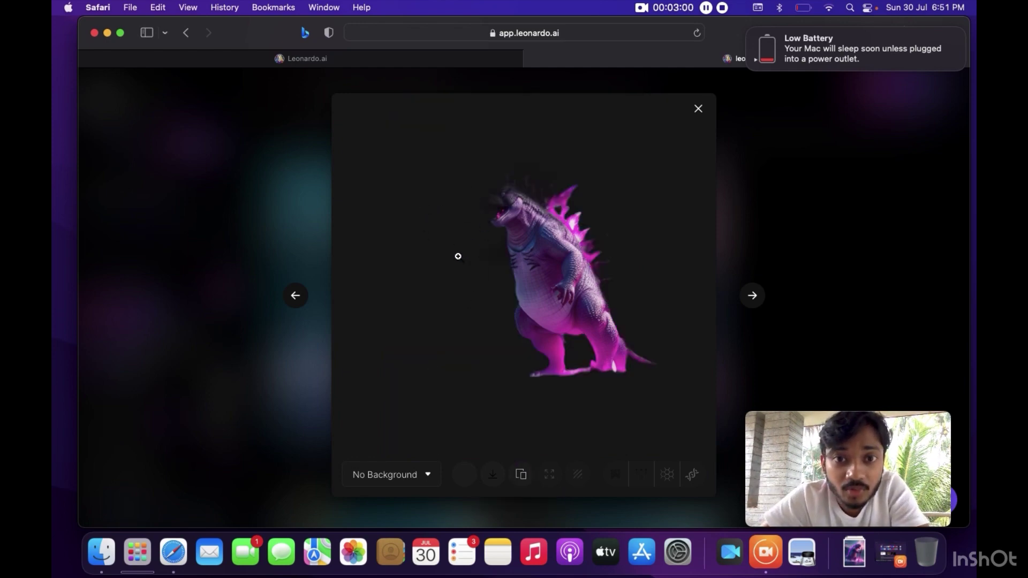
Step: Close the lightbox and select the word 'Godzilla' in the prompt
left_click(698, 109)
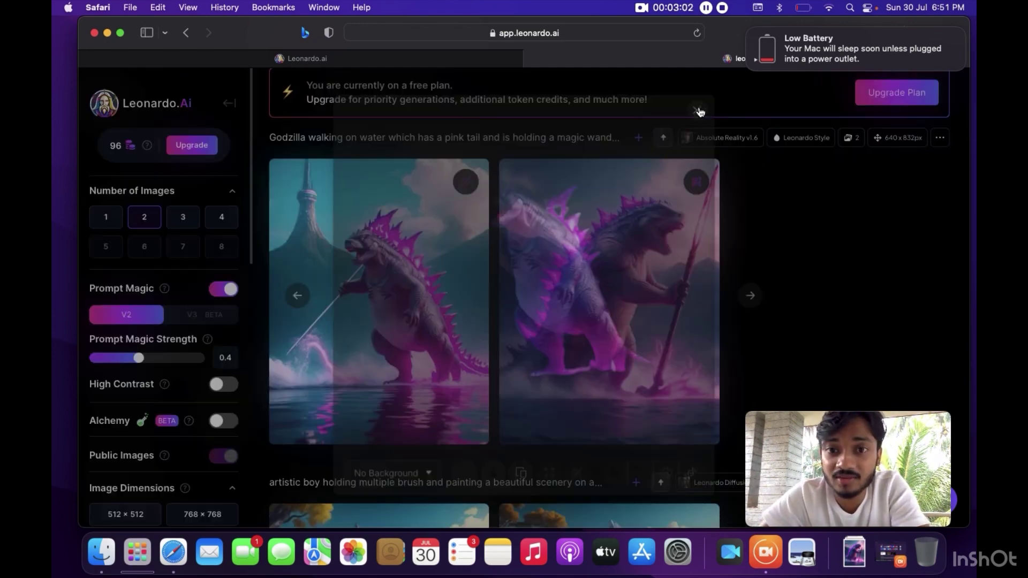
scroll(301, 445, "down", 2)
scroll(301, 445, "down", 2)
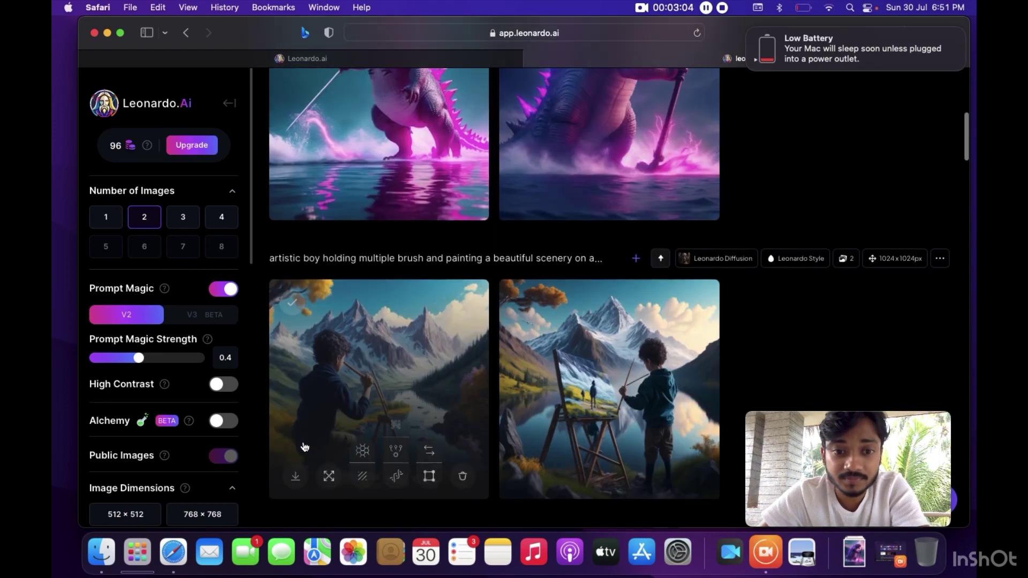
scroll(305, 448, "down", 5)
scroll(305, 447, "up", 3)
scroll(304, 448, "up", 4)
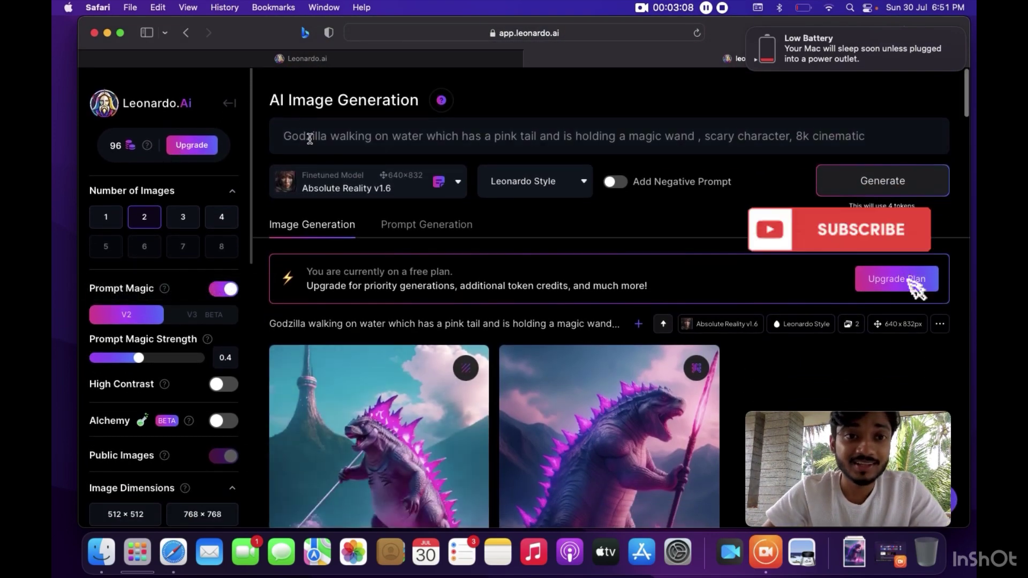
double_click(310, 137)
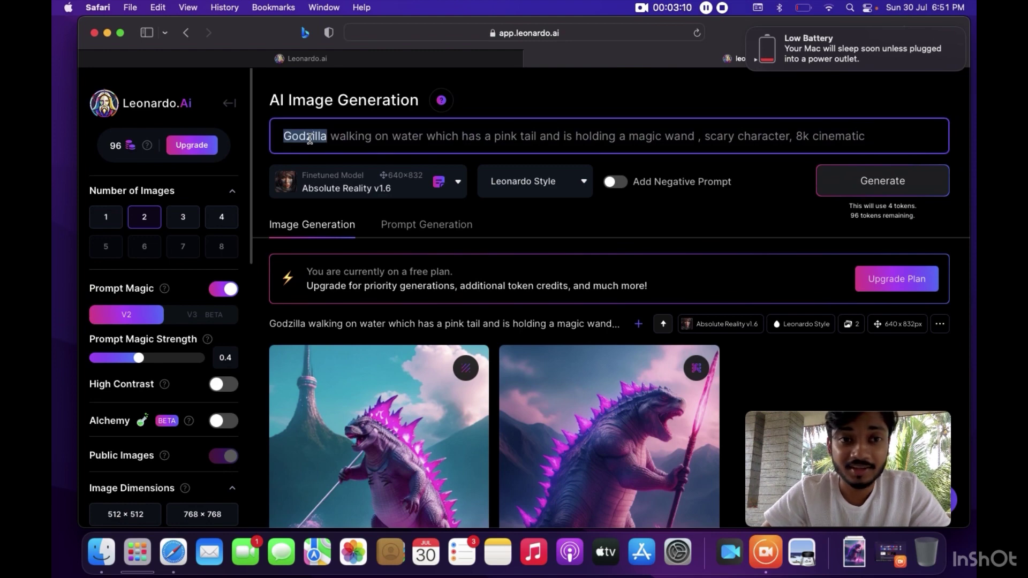